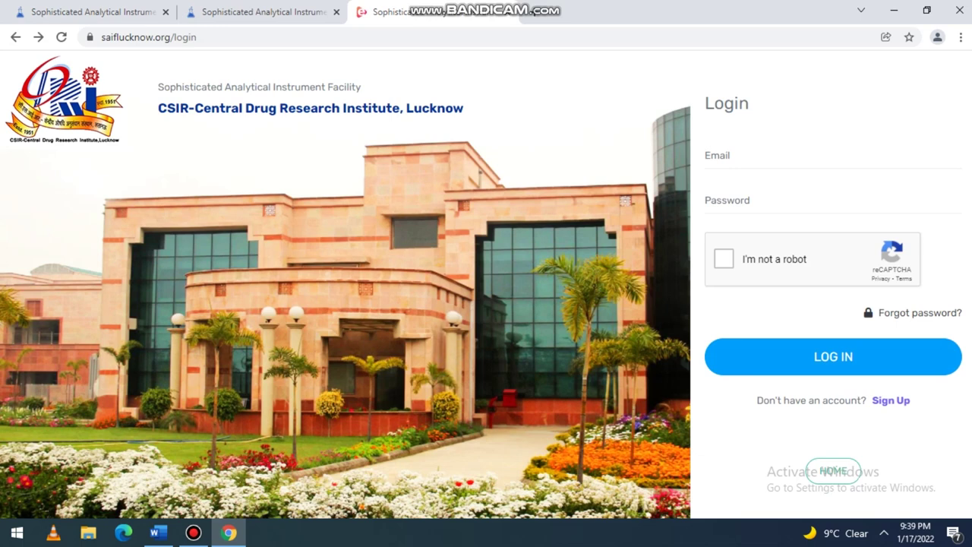
# Log in with the saved account email and the account password, completing the robot check
pyautogui.click(708, 155)
pyautogui.press('Down')
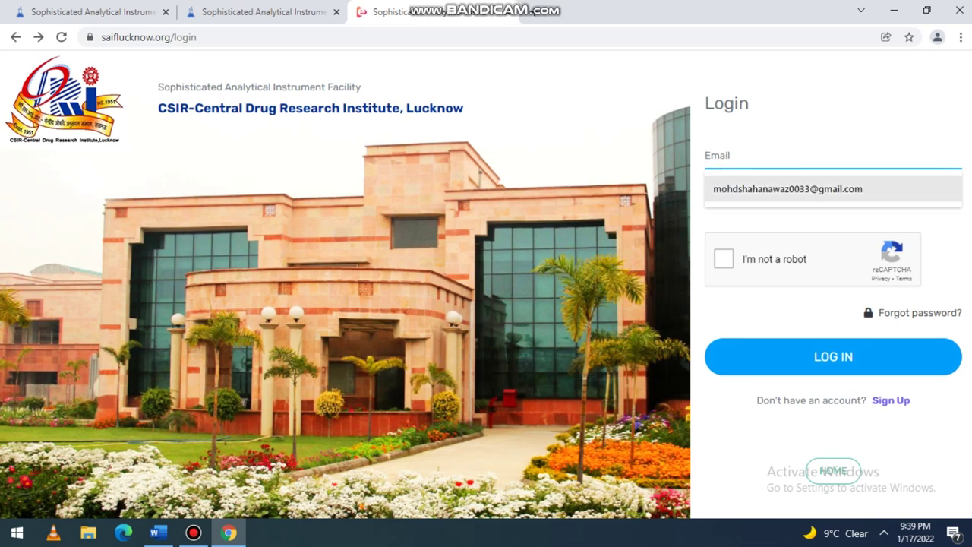
pyautogui.press('Return')
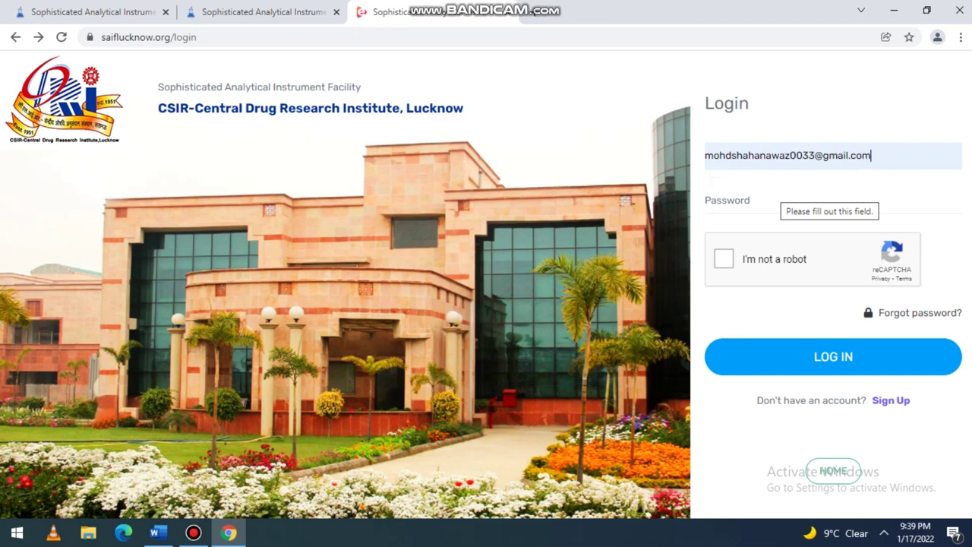
pyautogui.press('Tab')
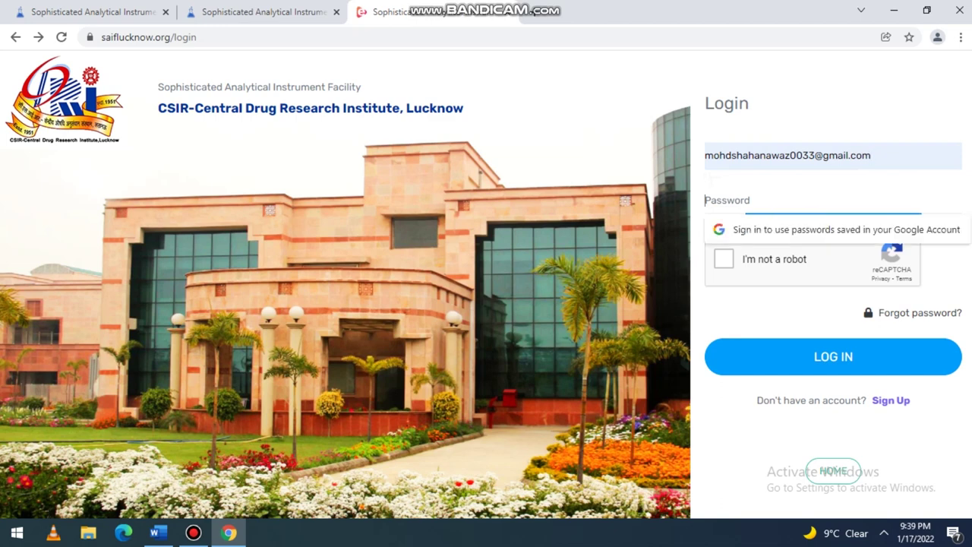
pyautogui.write('••')
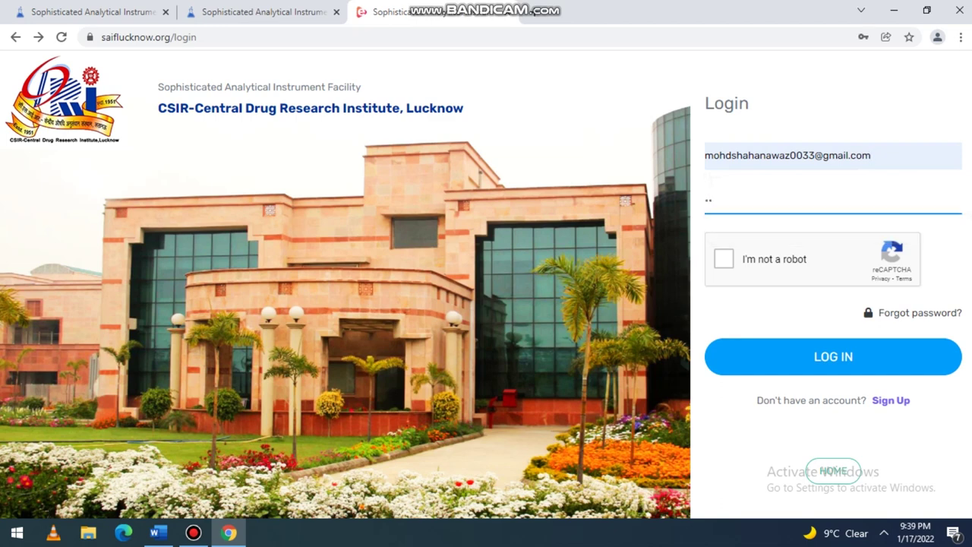
pyautogui.write('••••••••')
pyautogui.click(724, 258)
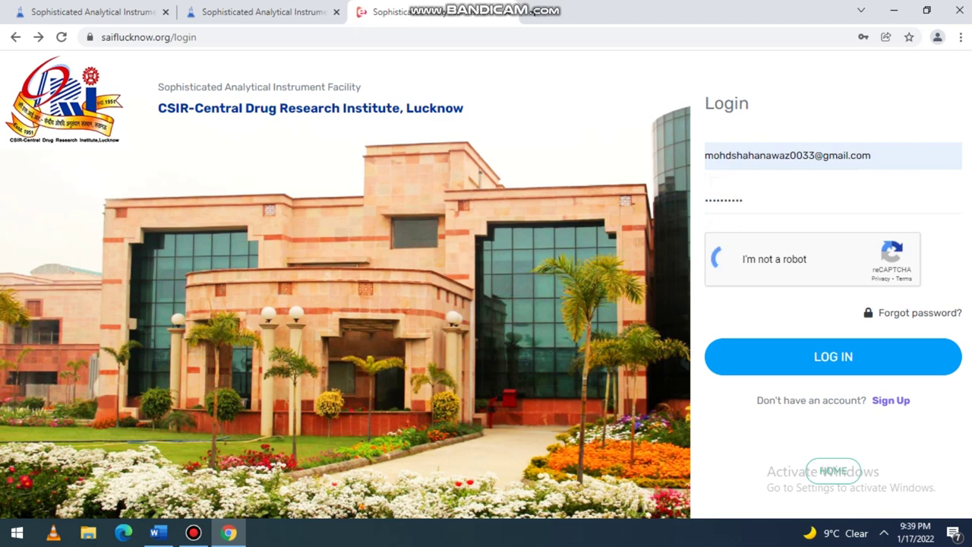
pyautogui.click(834, 356)
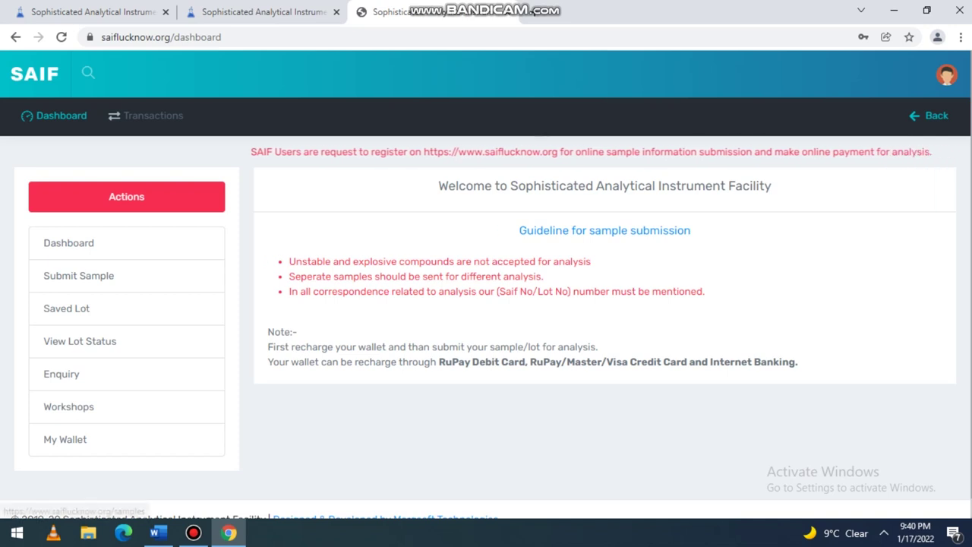
# Start a sample submission and select the NMR Spectroscopy, IR Spectroscopy and Electrospray Ionization Mass Spectrometry (ESI-MS) facilities
pyautogui.click(78, 276)
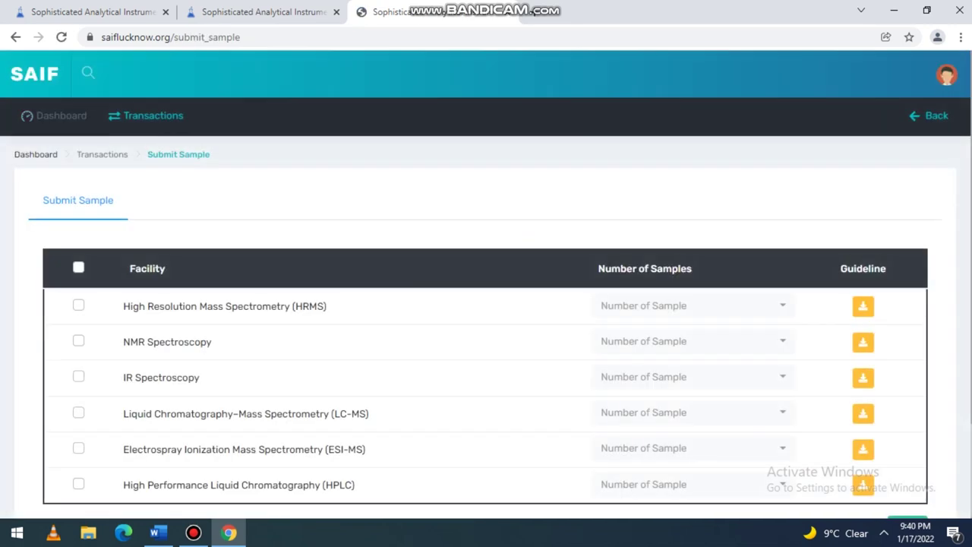
pyautogui.click(929, 115)
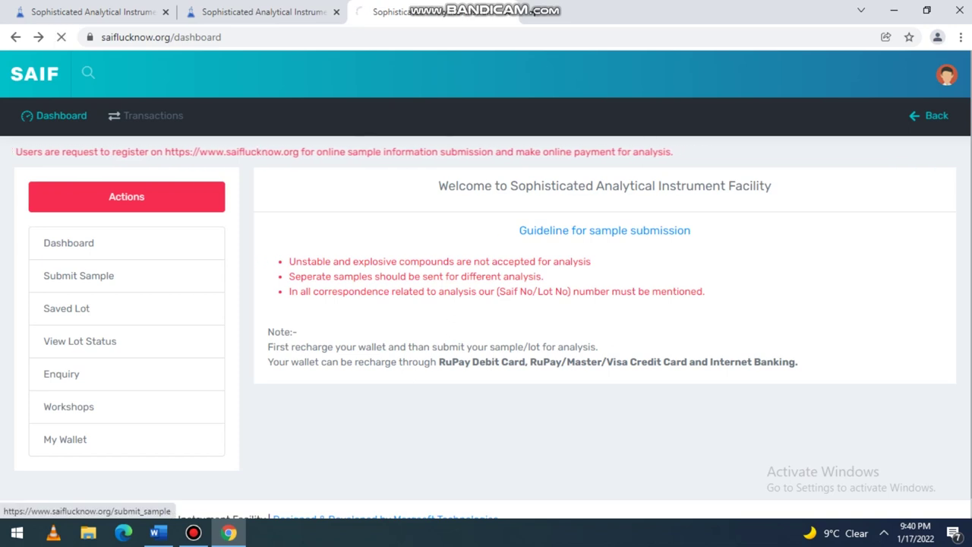
pyautogui.click(78, 275)
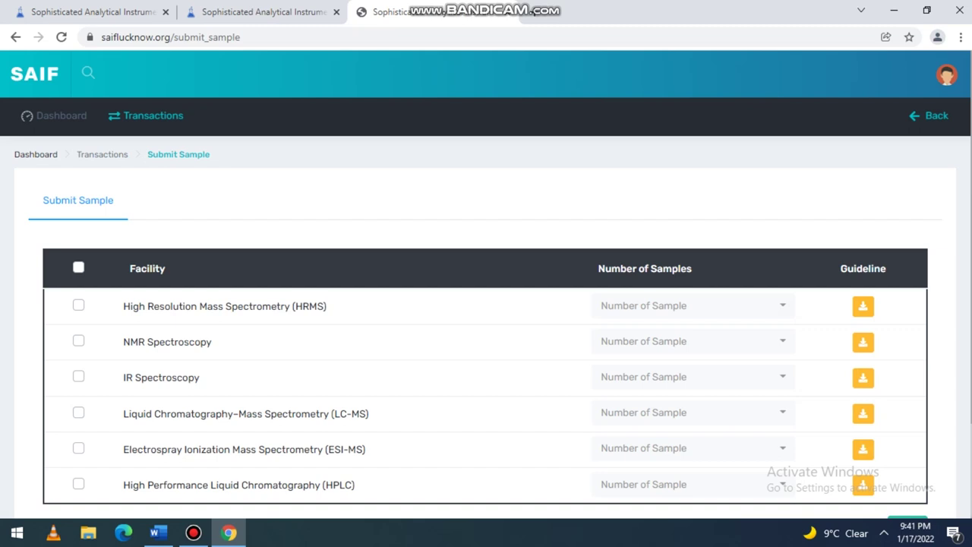
pyautogui.click(78, 341)
pyautogui.click(78, 376)
pyautogui.click(78, 448)
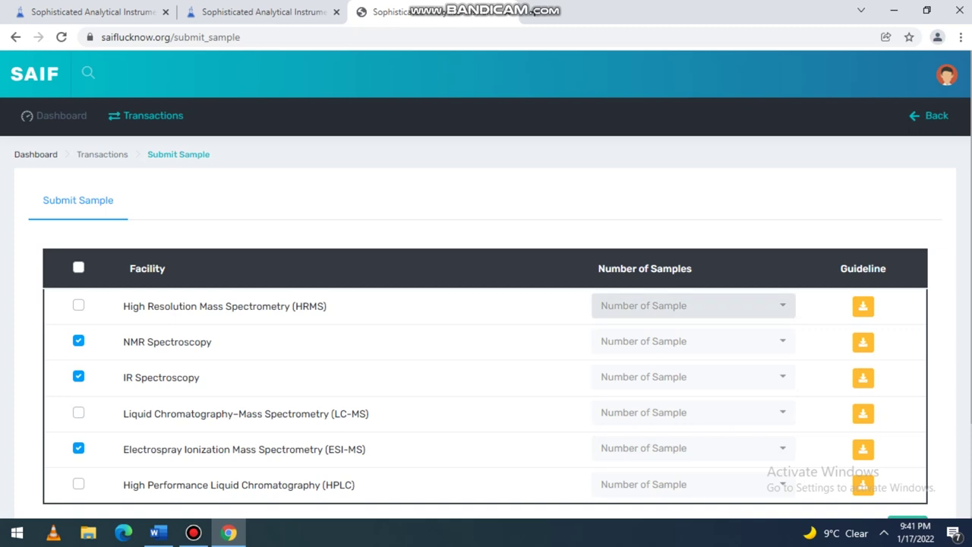
# Set the number of samples to 1 for NMR, IR and ESI-MS, and continue to the sample details
pyautogui.click(683, 341)
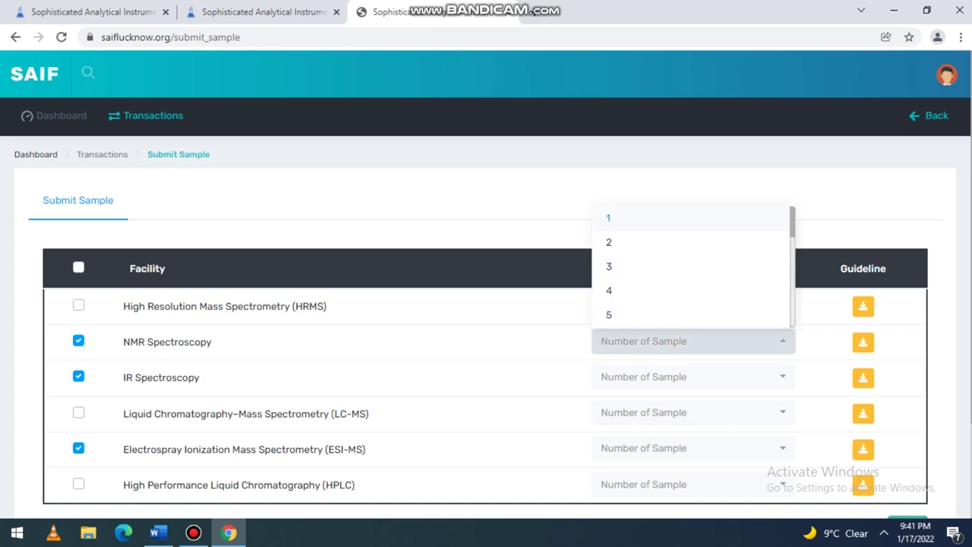
pyautogui.click(645, 218)
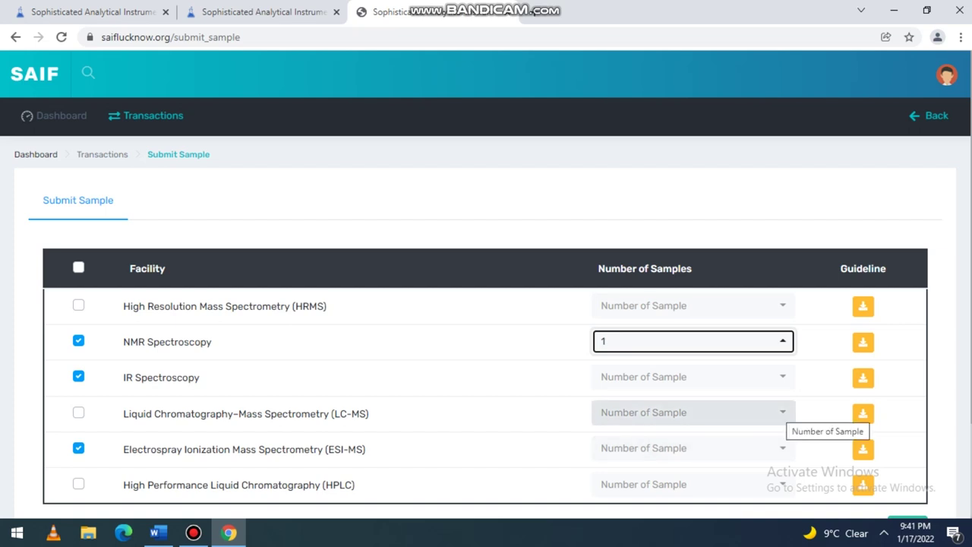
pyautogui.click(684, 377)
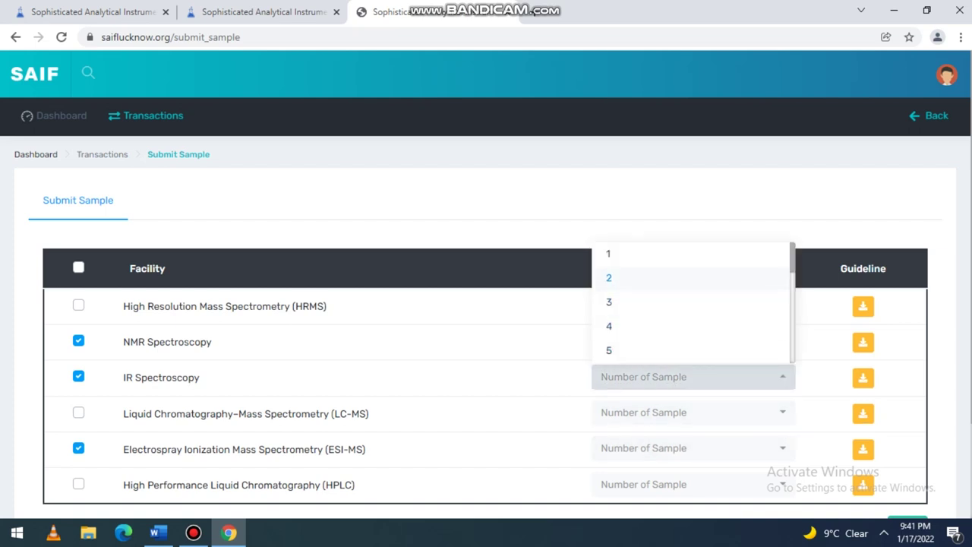
pyautogui.click(646, 253)
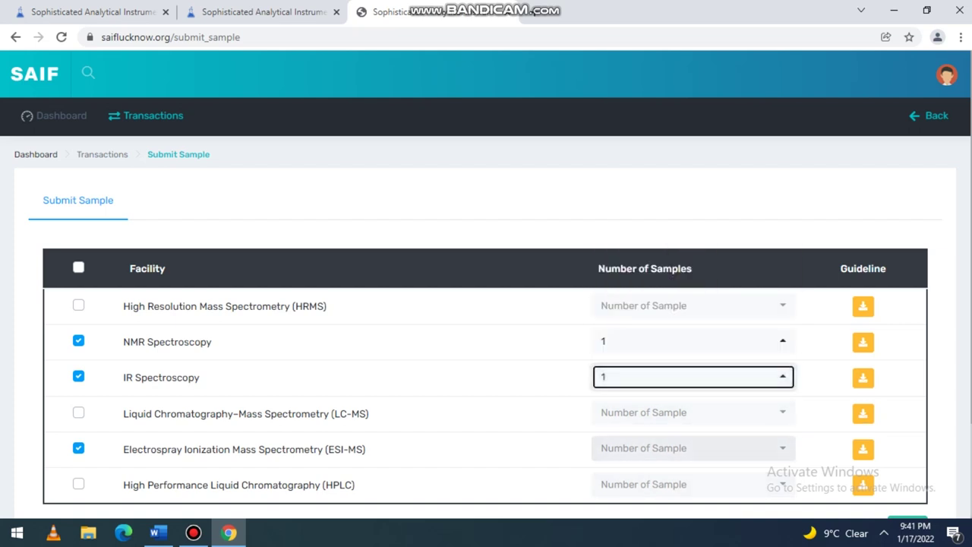
pyautogui.click(684, 447)
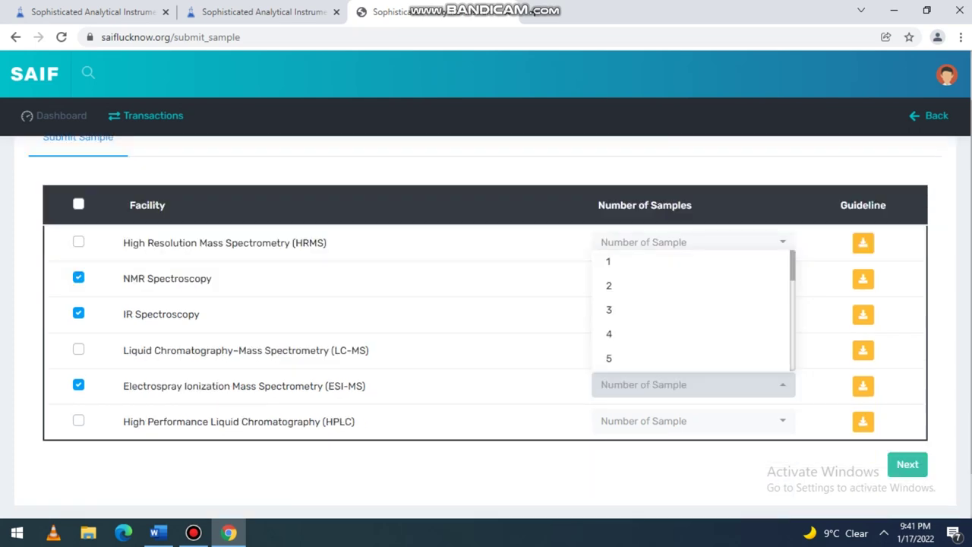
pyautogui.click(646, 262)
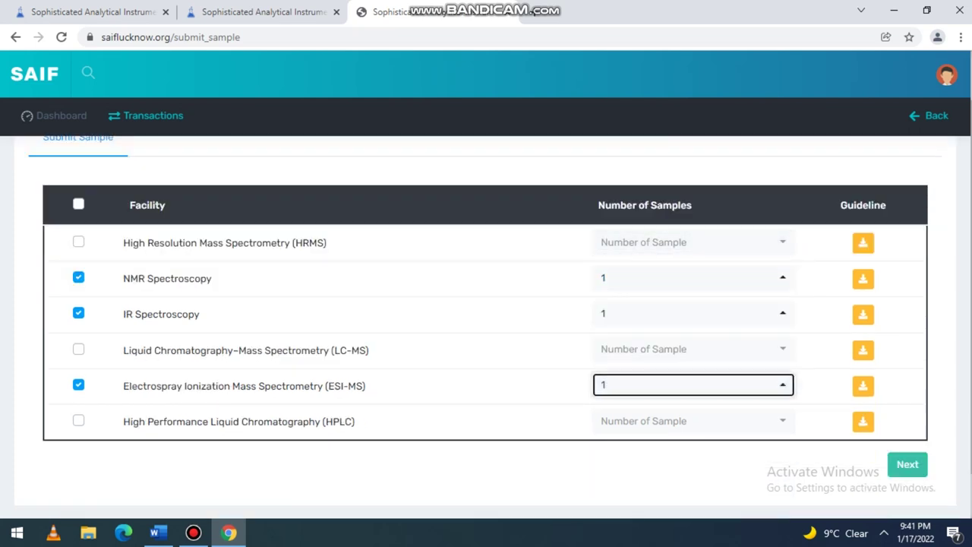
pyautogui.click(908, 464)
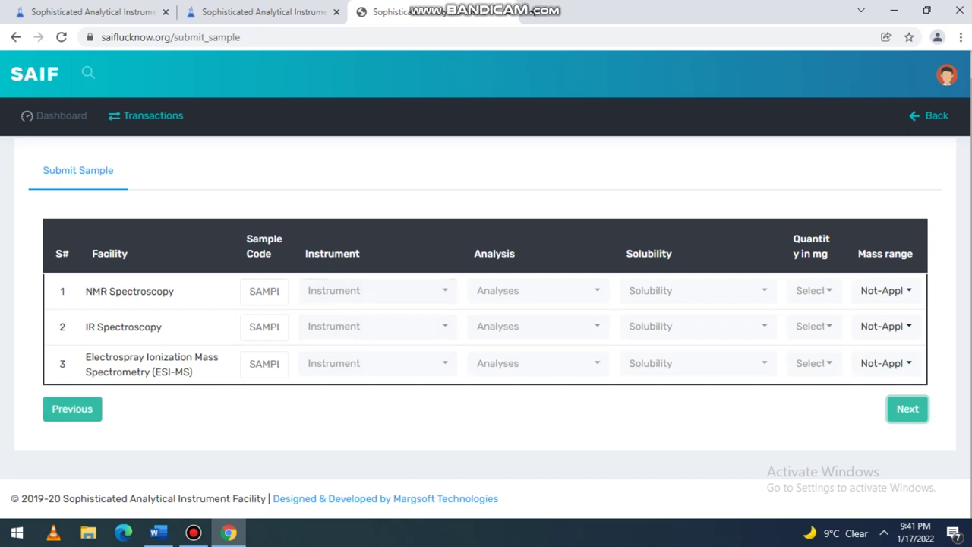
# Enter the sample code P-1 for the NMR, IR and ESI-MS rows
pyautogui.click(537, 290)
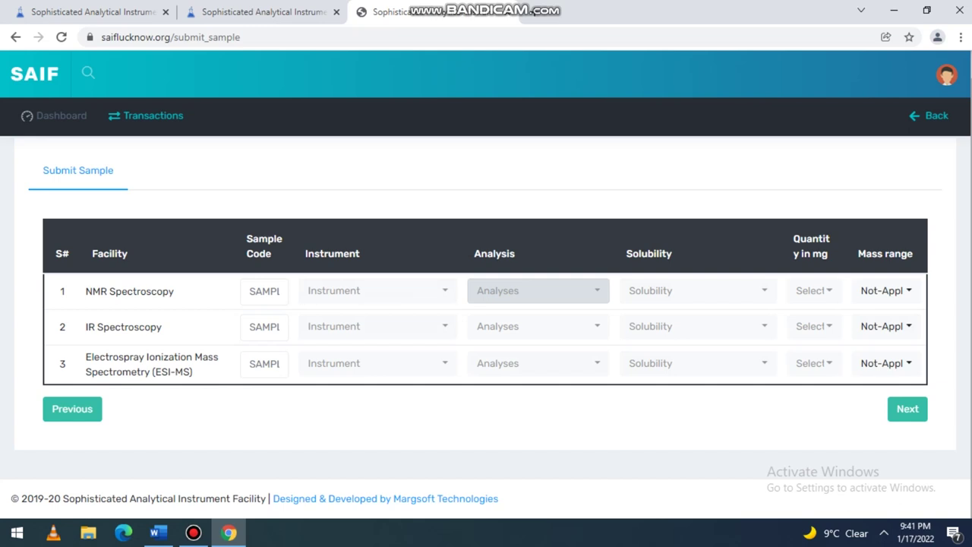
pyautogui.click(263, 291)
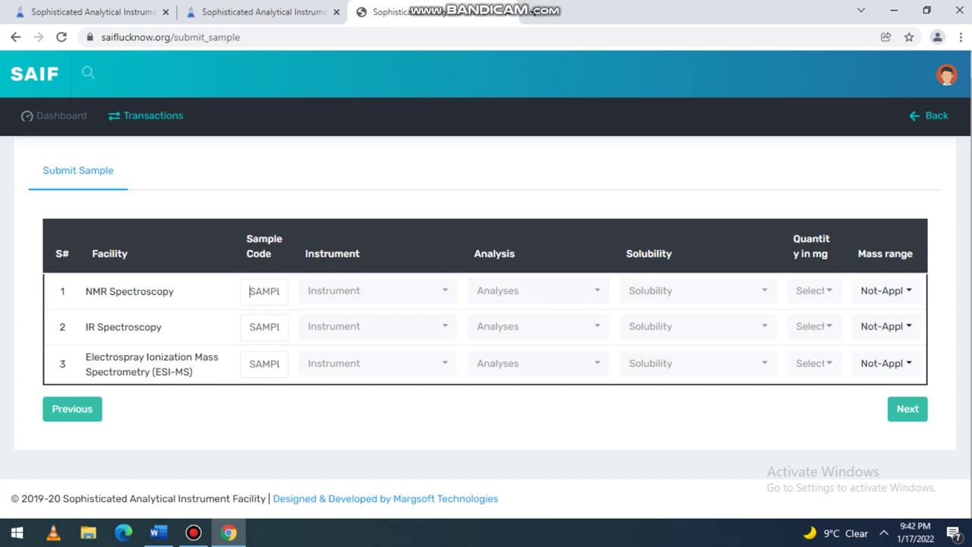
pyautogui.write('P-1')
pyautogui.click(264, 327)
pyautogui.write('P-1')
pyautogui.click(265, 363)
pyautogui.write('P-1')
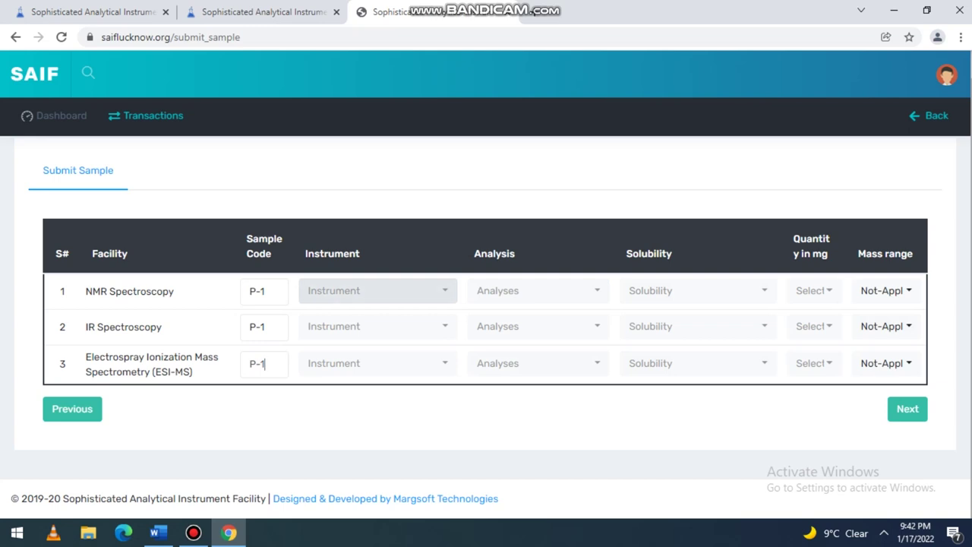
# Choose the instruments Bruker AvIII HD-300 [FT NMR] for NMR, Agilent Cary 630 FTIR for IR, and Waters Alliance e2695/HPLC-TQD Mass spectrometer for ESI-MS
pyautogui.click(377, 291)
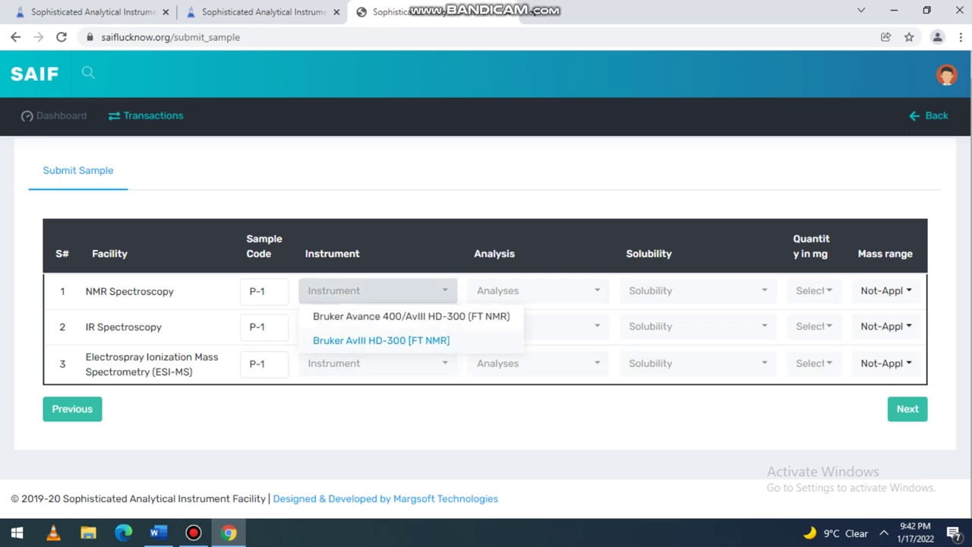
pyautogui.click(381, 340)
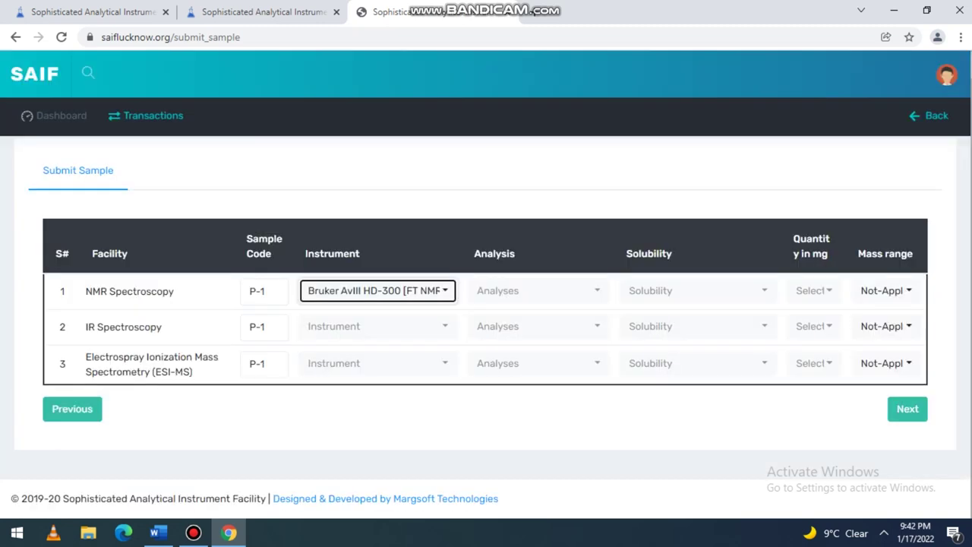
pyautogui.click(378, 327)
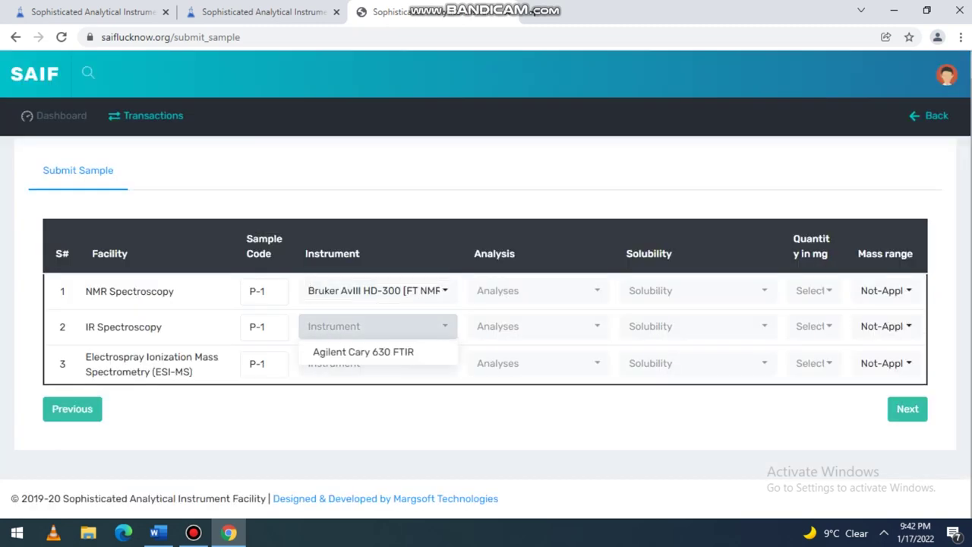
pyautogui.click(363, 351)
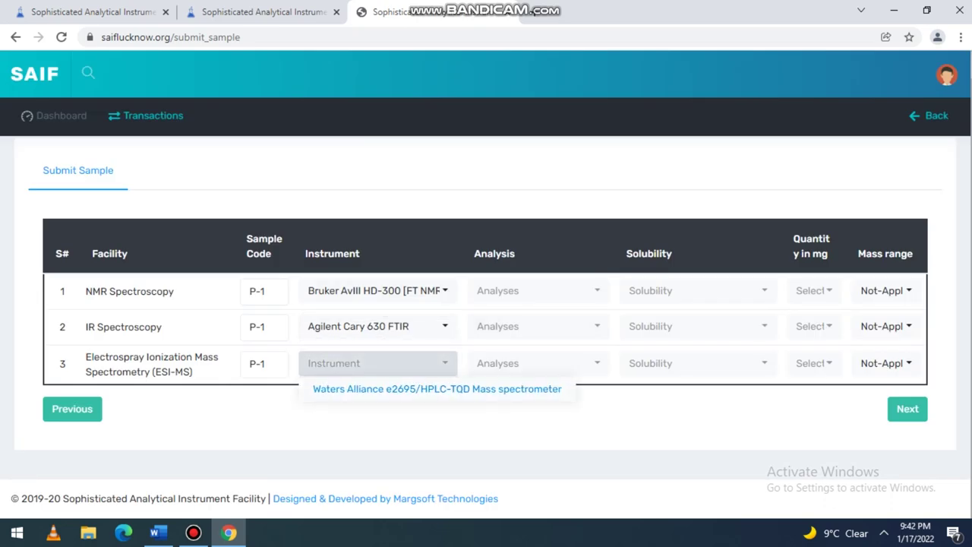
pyautogui.click(437, 388)
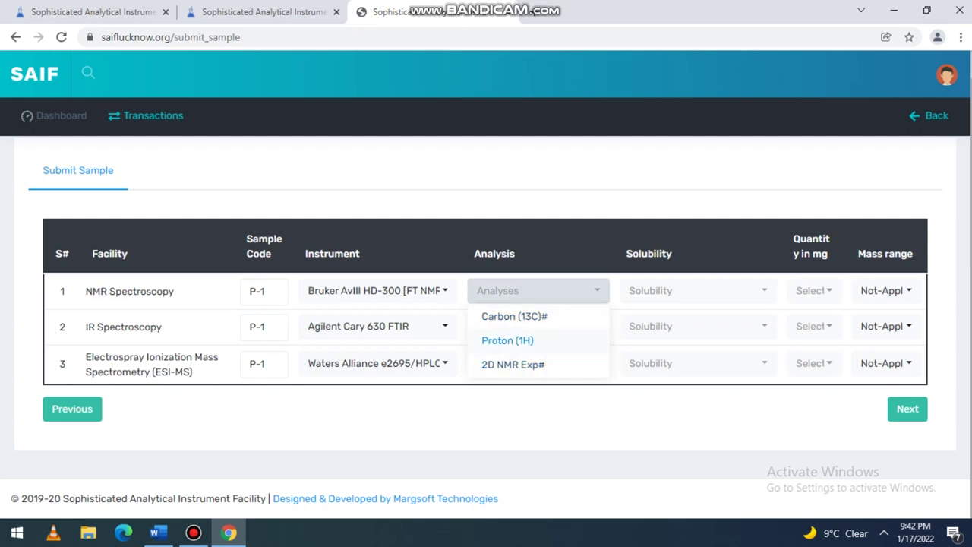
# Set the analysis to Proton (1H) for NMR, FT IR analysis (4000-450 1/cm) for IR, and Positive mode-ESI-MS for ESI-MS
pyautogui.press('Return')
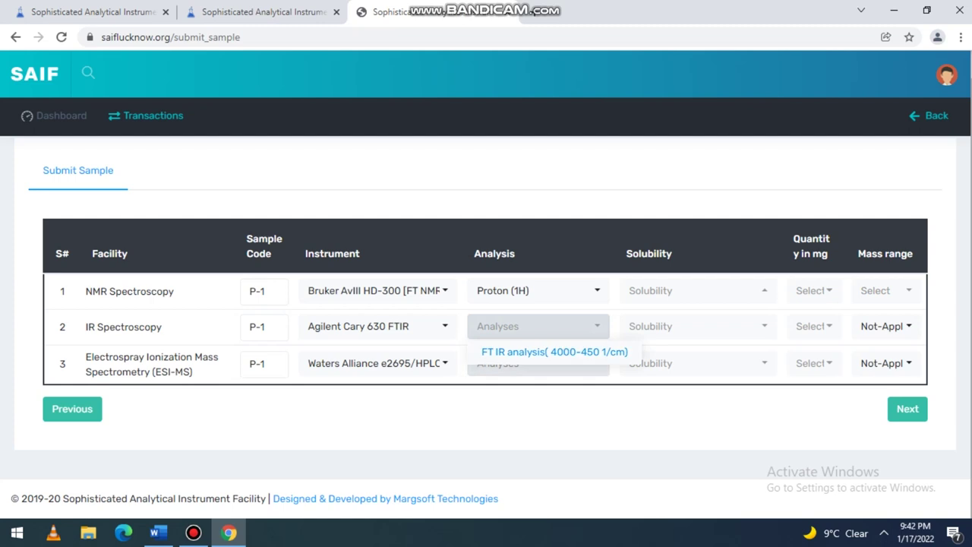
pyautogui.press('Return')
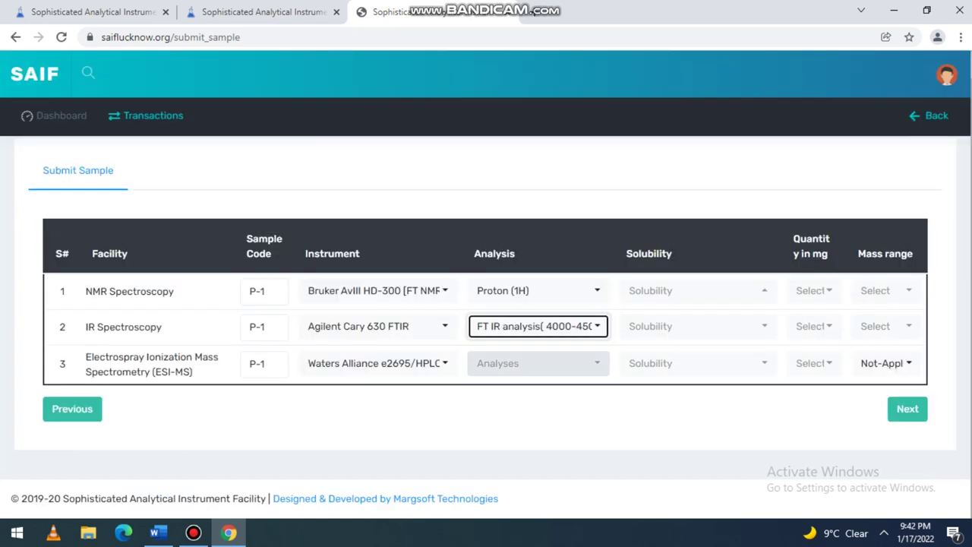
pyautogui.click(538, 363)
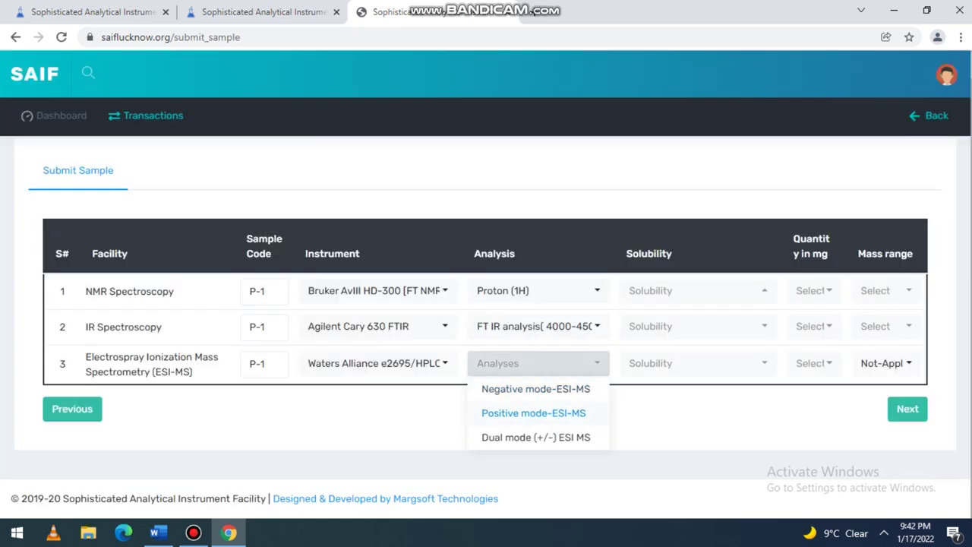
pyautogui.press('Return')
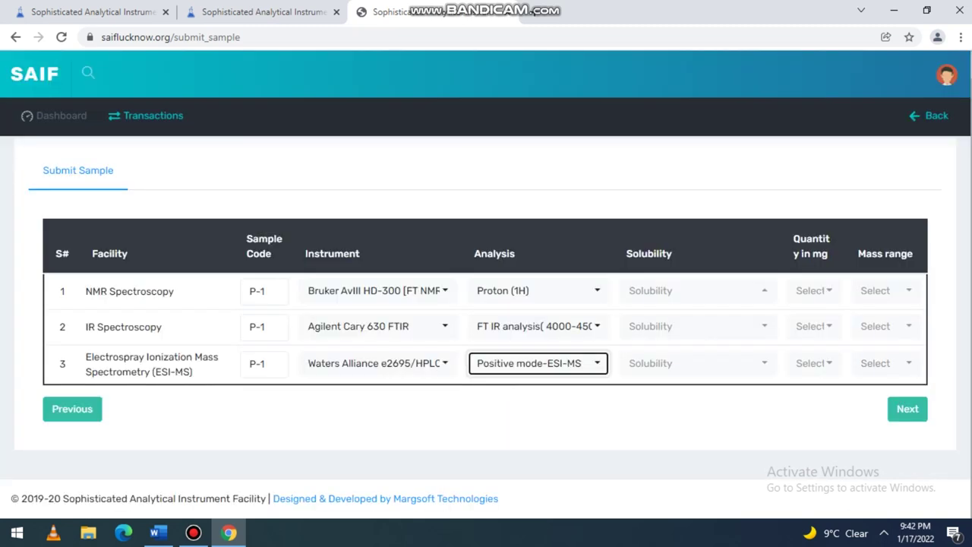
# Set the solubility to Ethanol - C2D5OD for the NMR sample and Chloroform for the IR sample
pyautogui.click(697, 290)
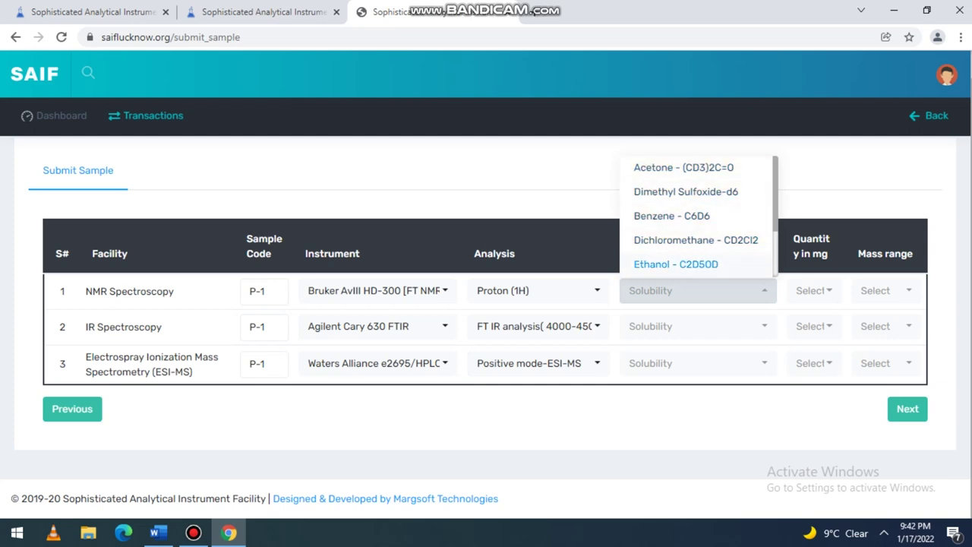
pyautogui.press('Return')
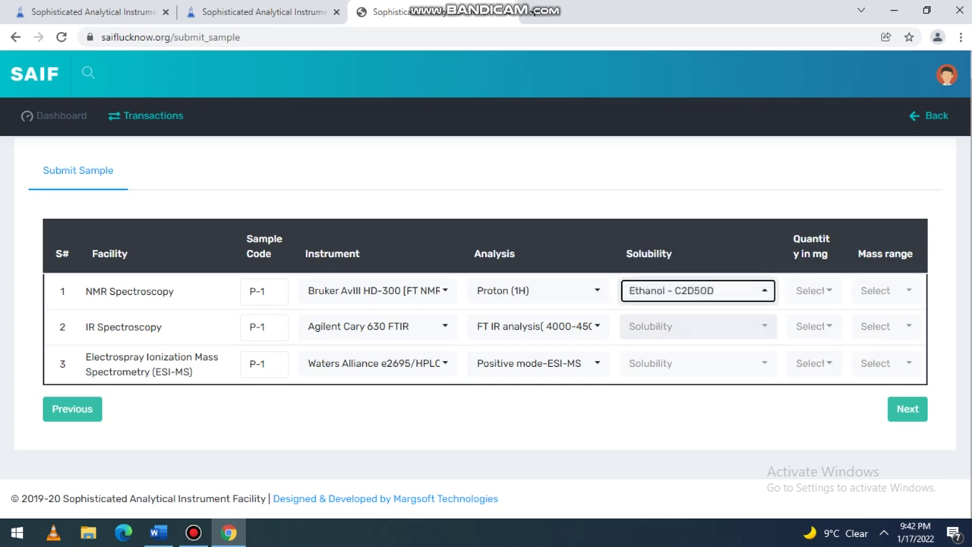
pyautogui.click(698, 291)
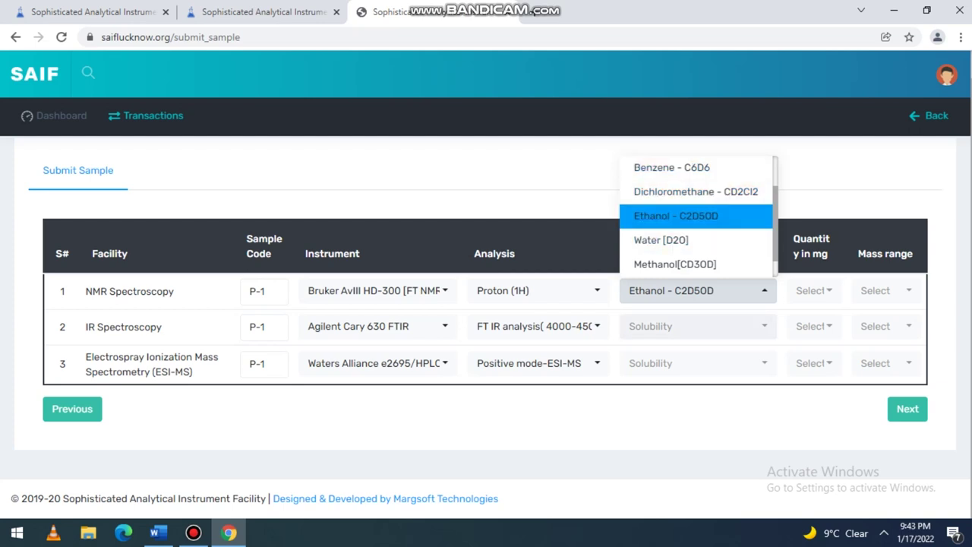
pyautogui.click(676, 215)
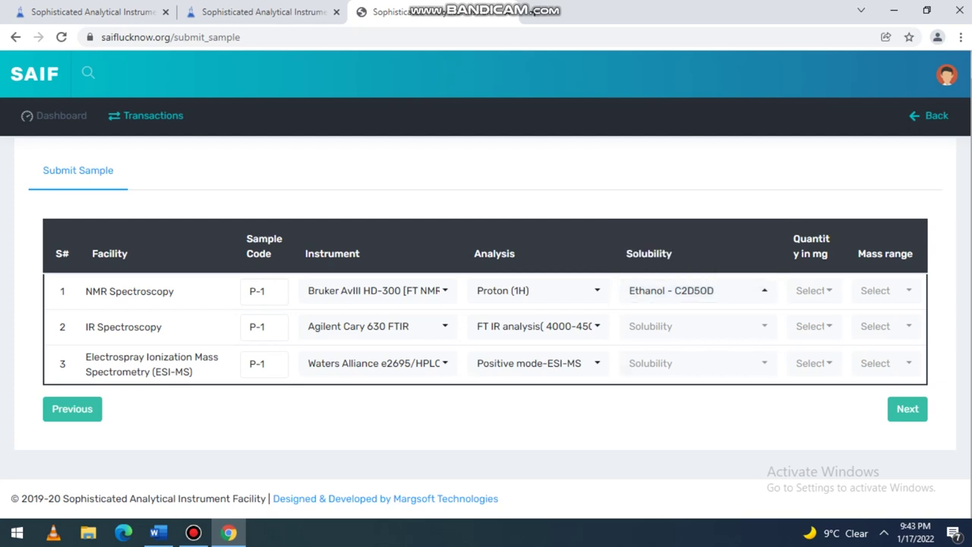
pyautogui.click(676, 326)
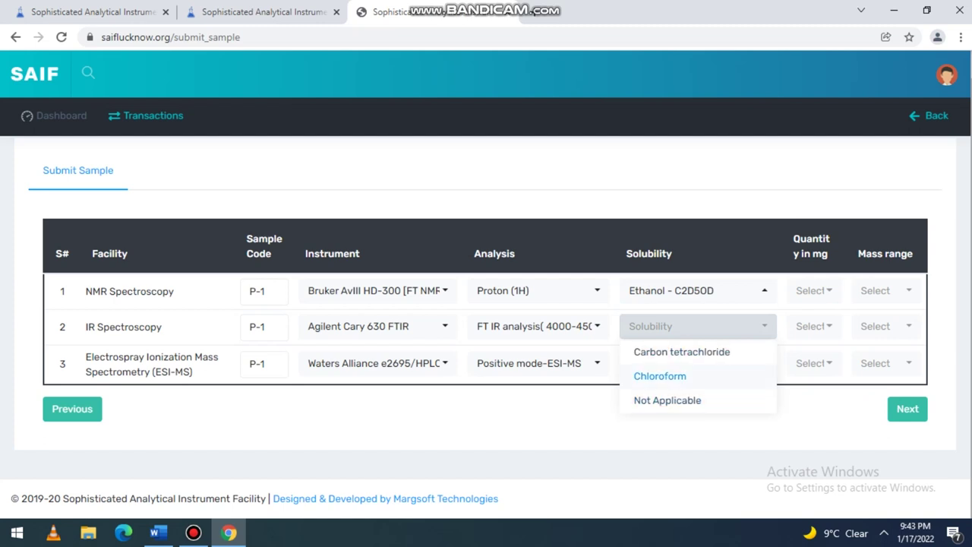
pyautogui.press('Return')
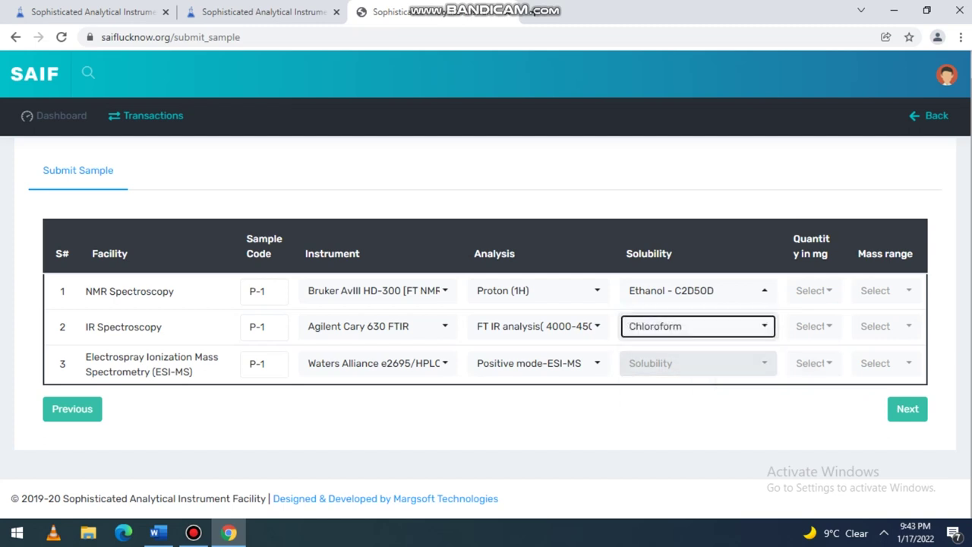
# Set the solubility to Chloroform for the ESI-MS sample
pyautogui.click(677, 363)
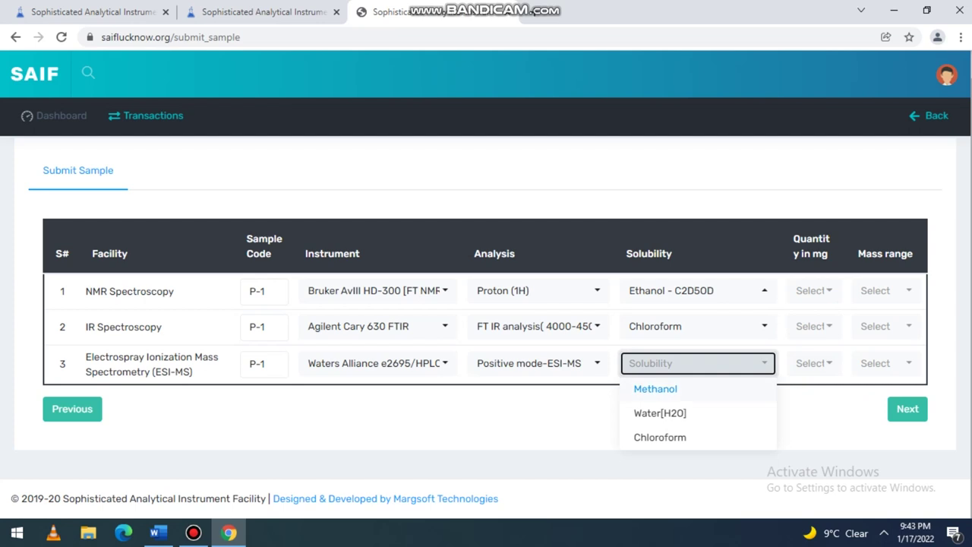
pyautogui.press('Up')
pyautogui.press('Up')
pyautogui.press('Down')
pyautogui.press('Down')
pyautogui.press('Escape')
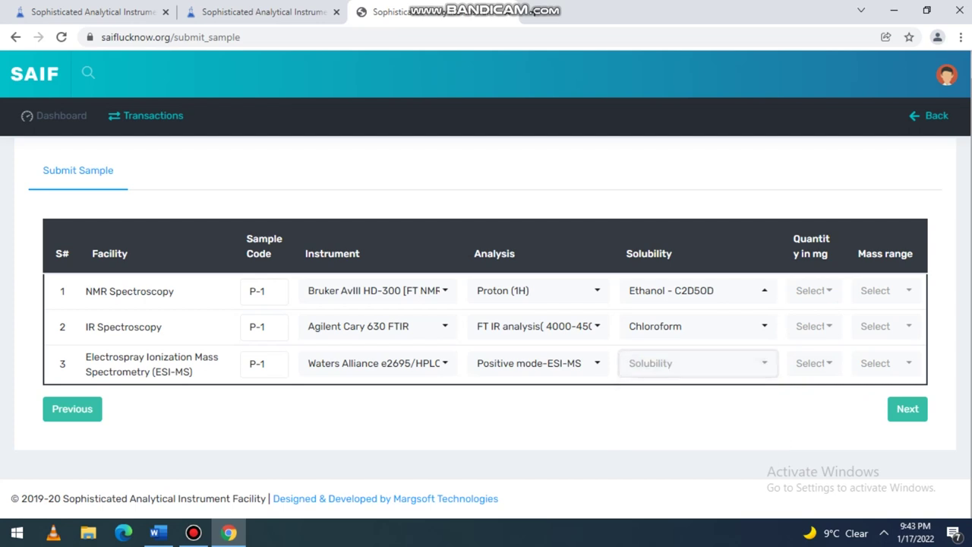
pyautogui.click(676, 363)
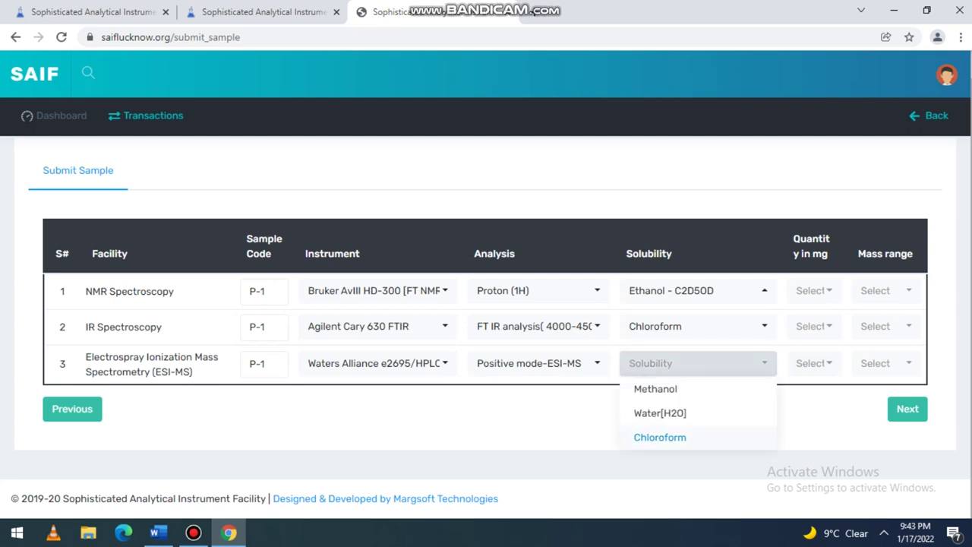
pyautogui.press('Return')
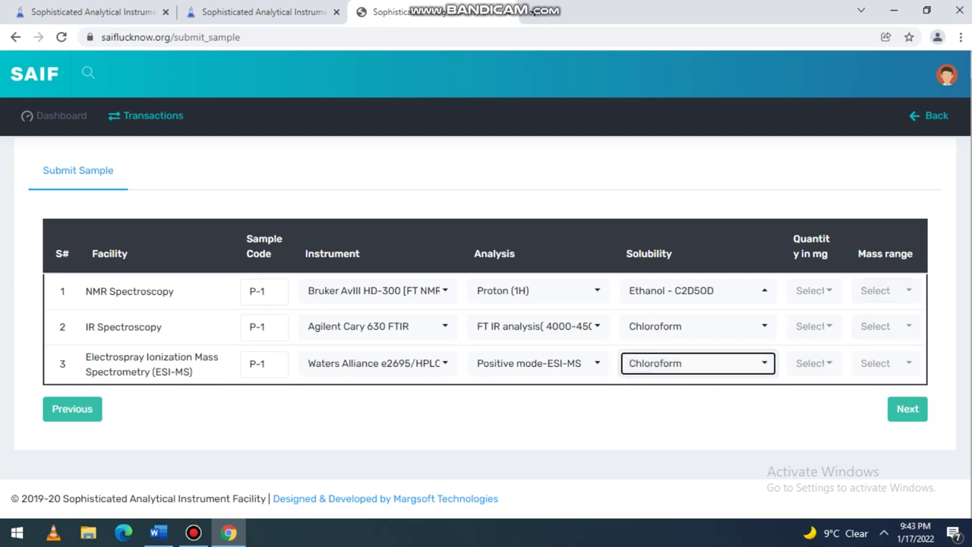
# Set the quantity to 3 mg for the NMR, IR and ESI-MS samples
pyautogui.click(814, 291)
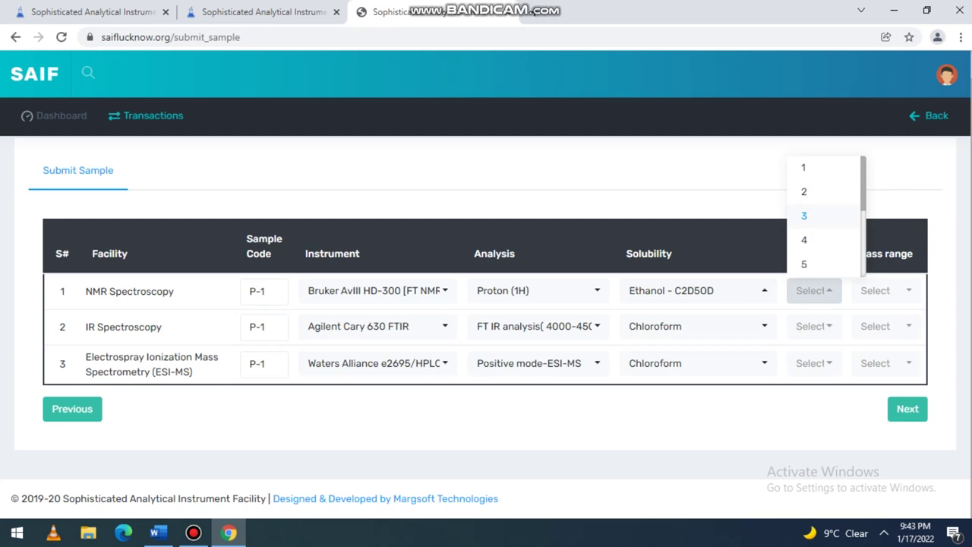
pyautogui.press('Return')
pyautogui.press('Tab')
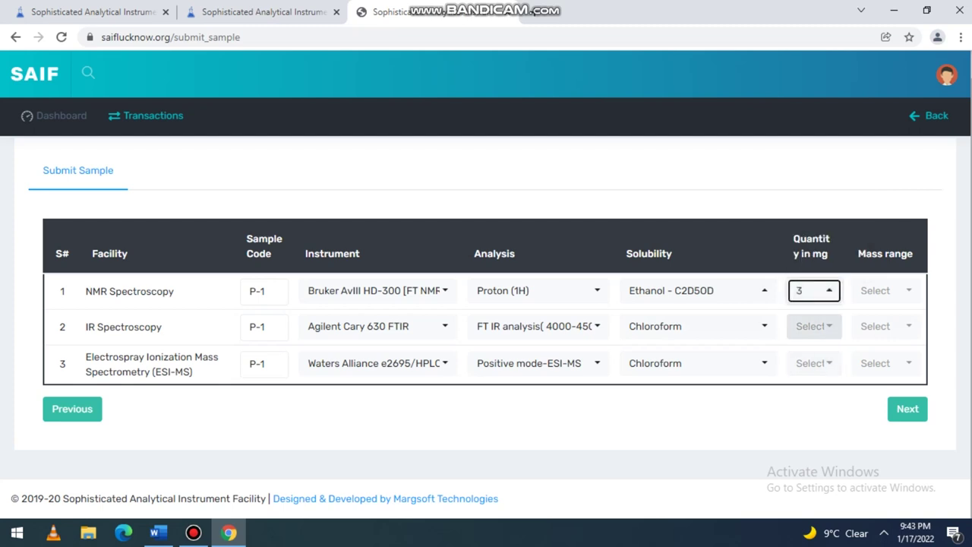
pyautogui.click(814, 326)
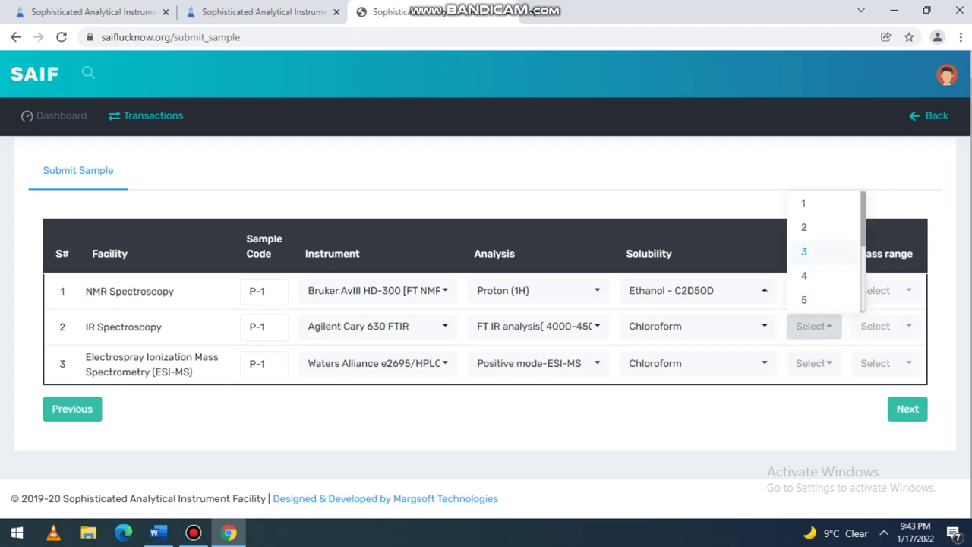
pyautogui.press('Return')
pyautogui.press('Tab')
pyautogui.press('Return')
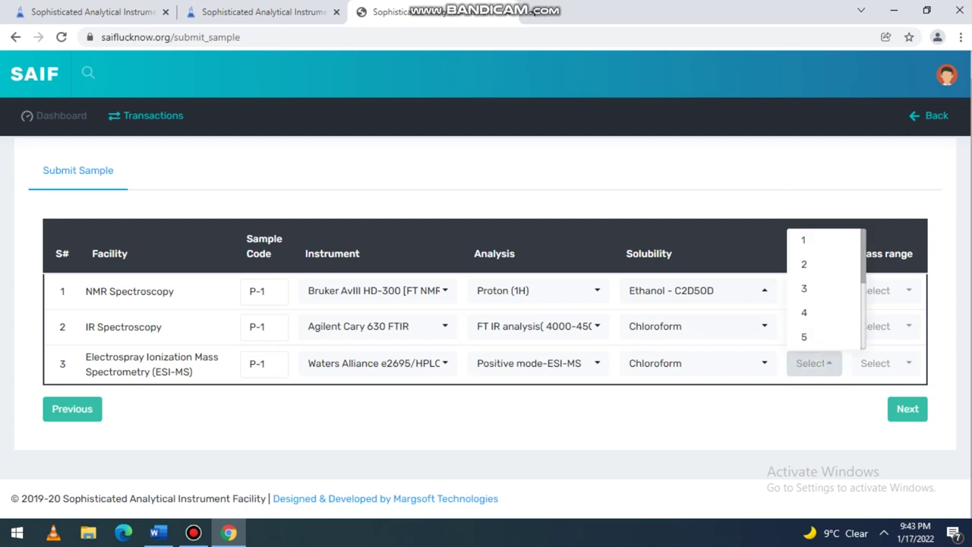
pyautogui.press('Return')
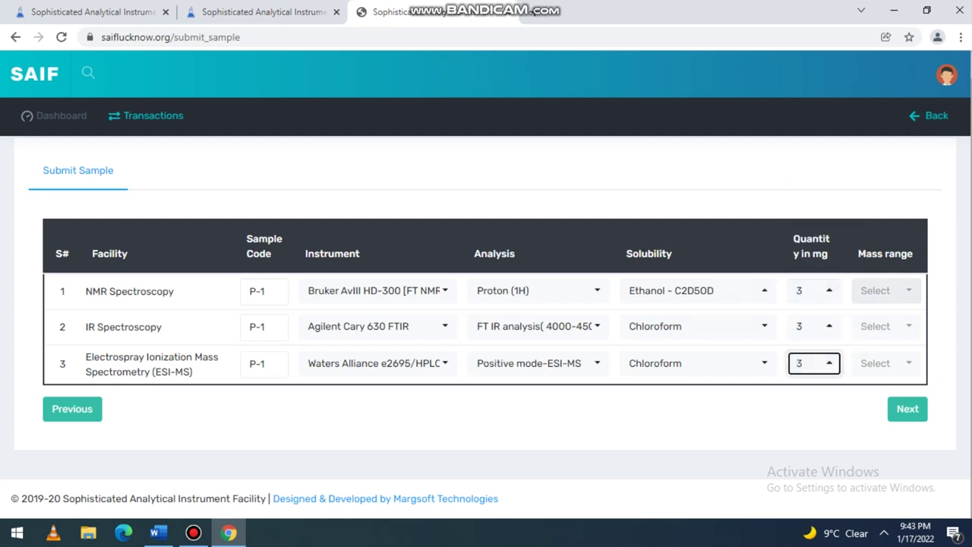
# Set the mass range to 150 - 1000 for the NMR sample
pyautogui.press('Tab')
pyautogui.press('Return')
pyautogui.press('Up')
pyautogui.press('Down')
pyautogui.press('Down')
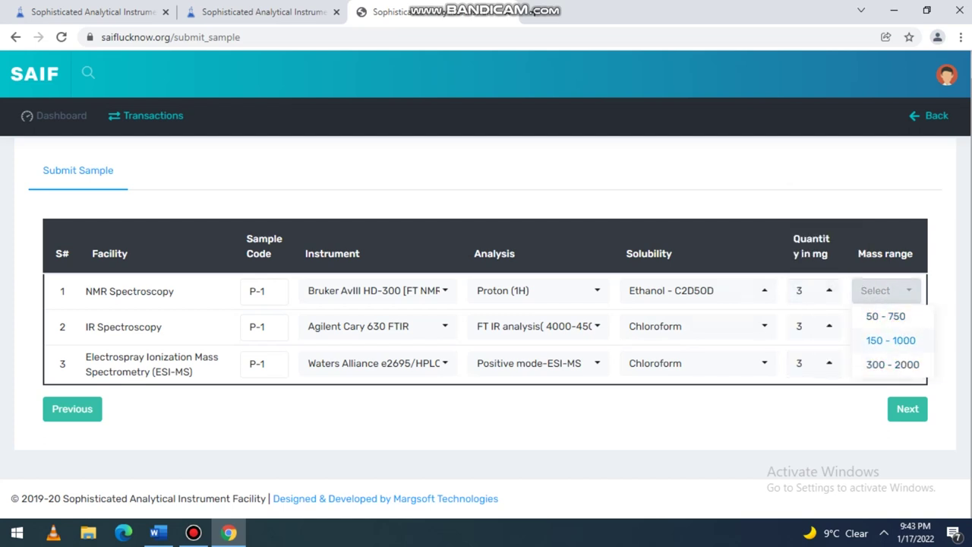
pyautogui.press('Up')
pyautogui.press('Up')
pyautogui.press('Up')
pyautogui.press('Return')
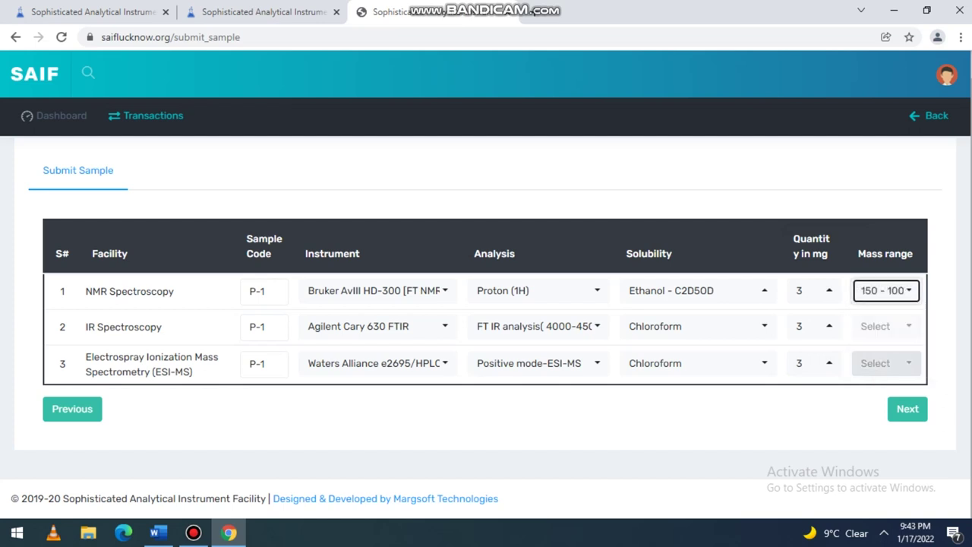
# Set the mass range to 150 - 1500 for the IR sample
pyautogui.press('Tab')
pyautogui.press('Return')
pyautogui.press('Down')
pyautogui.press('Down')
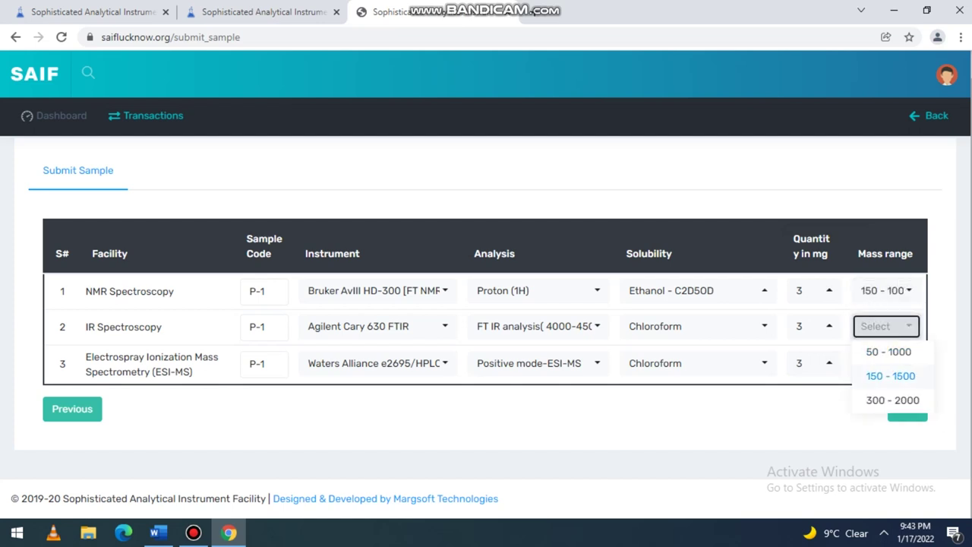
pyautogui.press('Return')
pyautogui.press('Return')
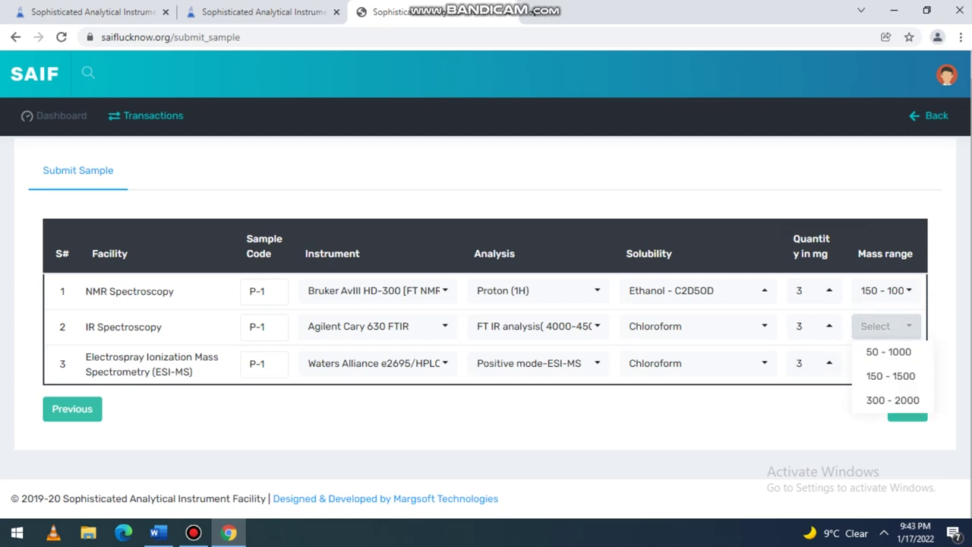
pyautogui.press('Down')
pyautogui.press('Return')
# Set the ESI-MS sample's mass range to 150 - 1000 and proceed to the charges summary
pyautogui.press('Tab')
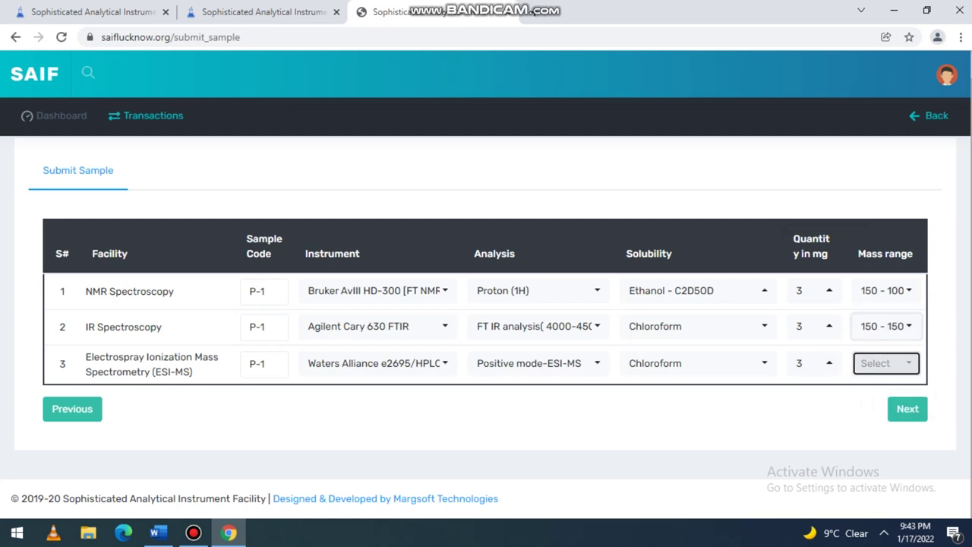
pyautogui.press('Return')
pyautogui.press('Down')
pyautogui.press('Return')
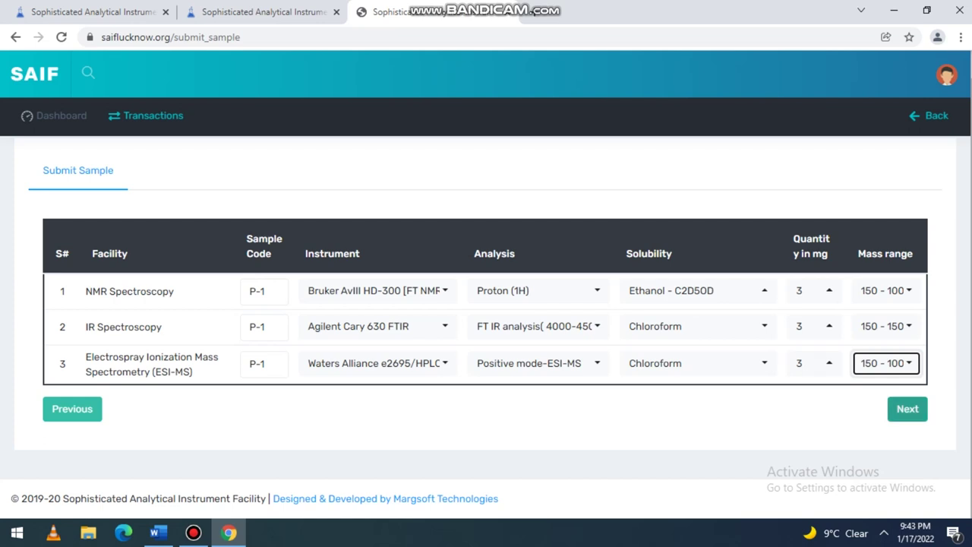
pyautogui.press('Tab')
pyautogui.press('Return')
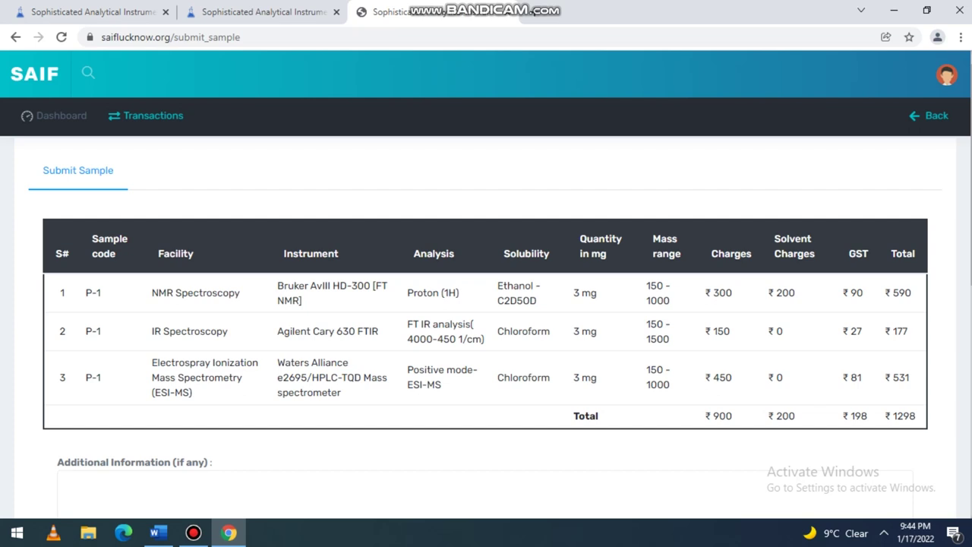
# Answer Yes to the First time User question in the feedback section below the charges summary
pyautogui.scroll(-2, 486, 304)
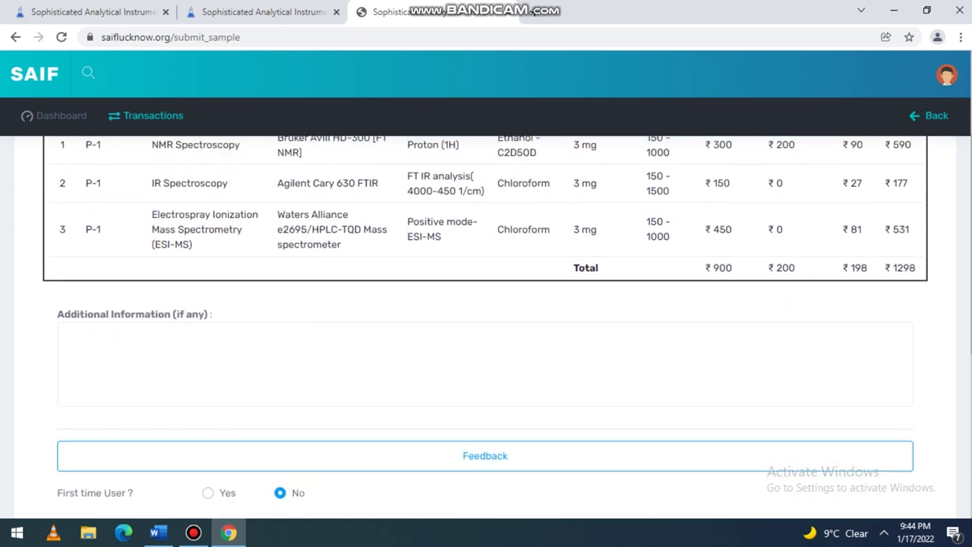
pyautogui.scroll(-3, 486, 304)
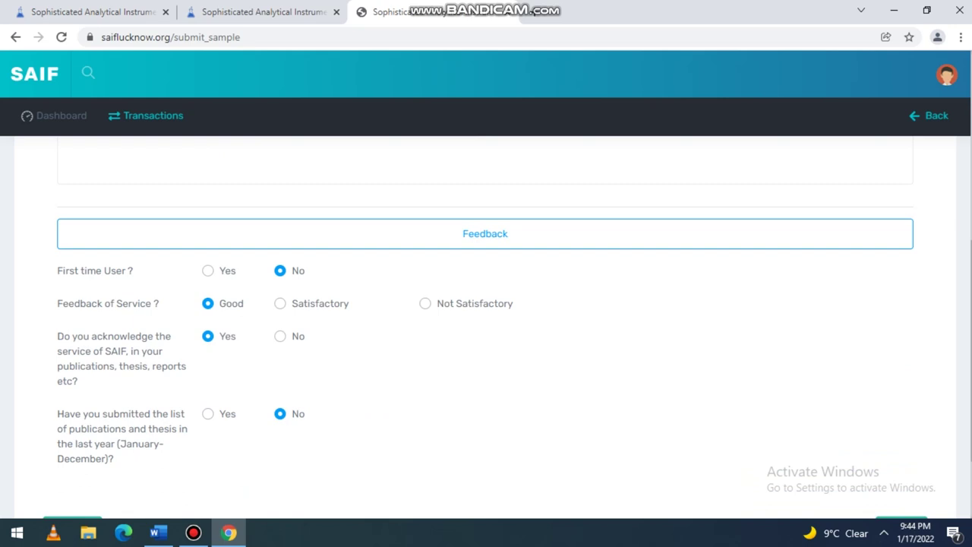
pyautogui.click(207, 271)
pyautogui.scroll(-3, 486, 304)
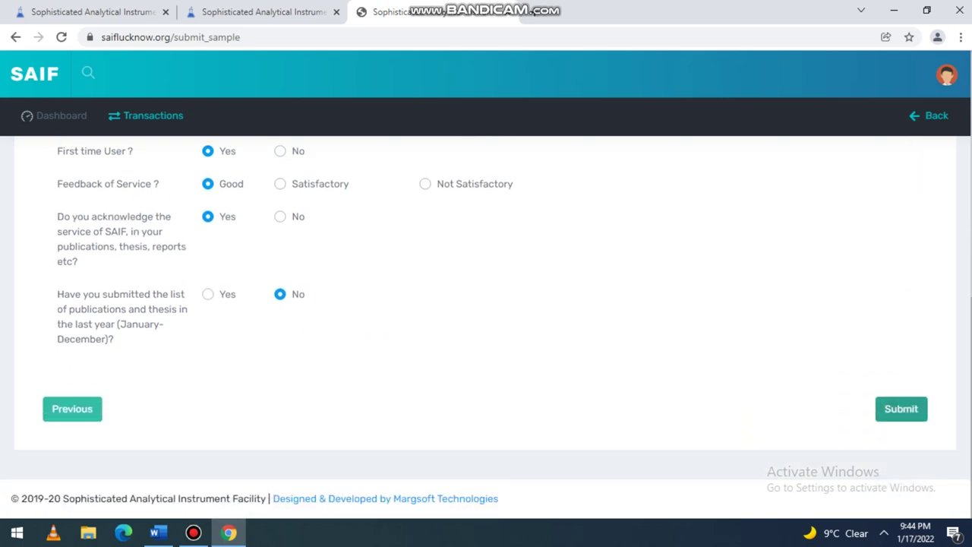
# Submit the sample form and continue from the price details to adding money to the wallet
pyautogui.click(900, 409)
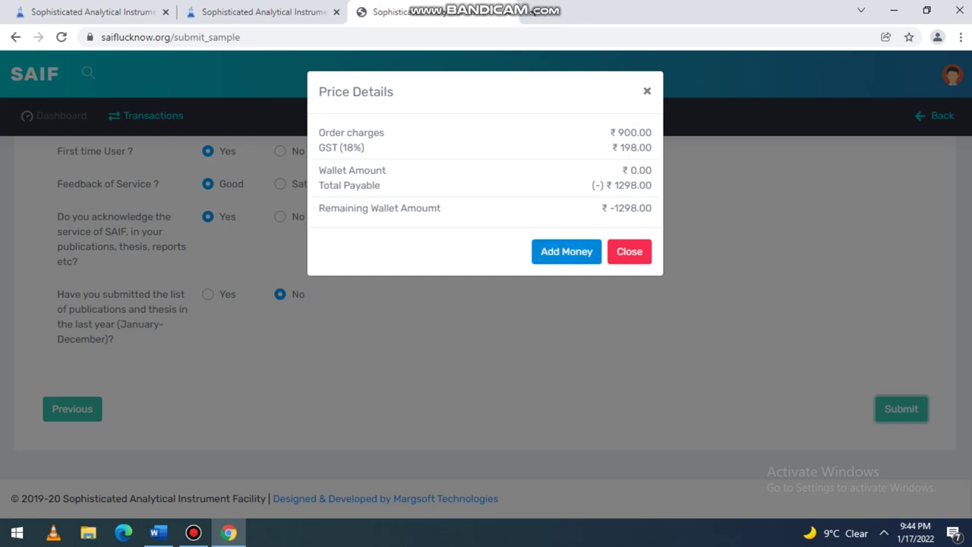
pyautogui.click(566, 252)
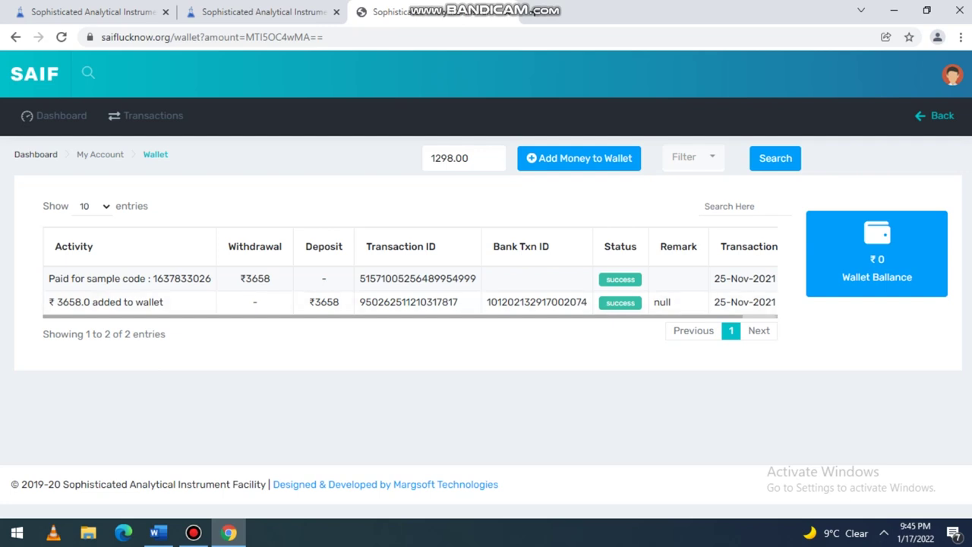
pyautogui.click(193, 532)
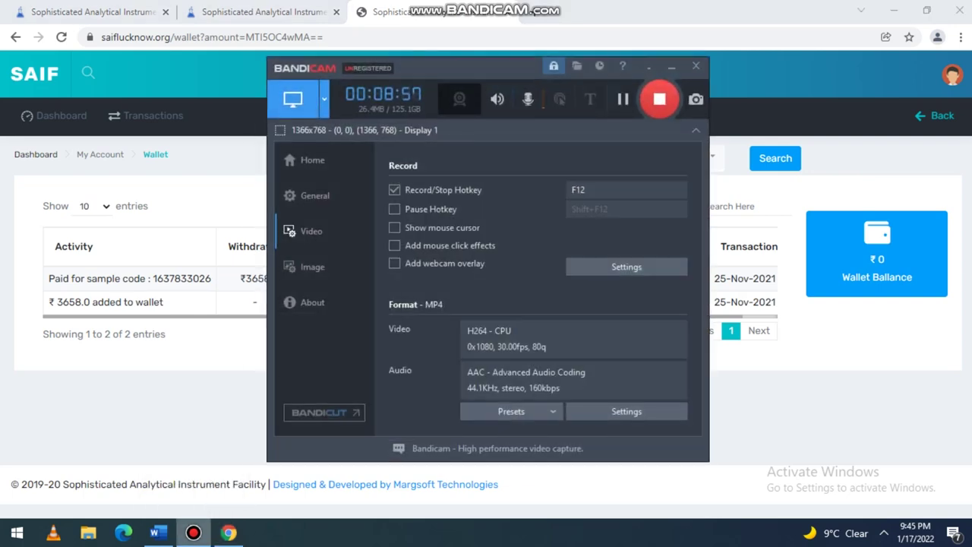